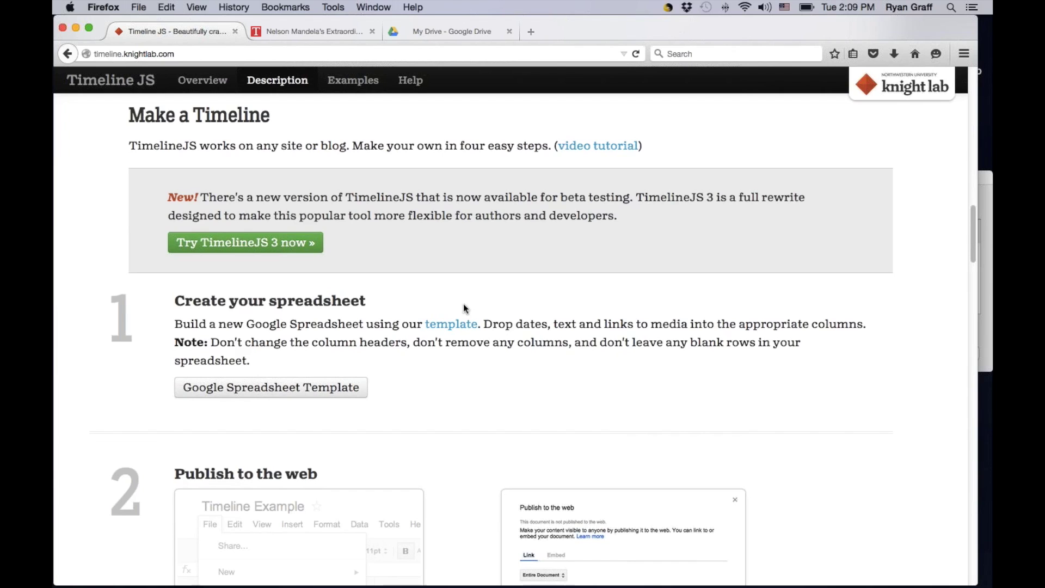
# Open the Google Spreadsheet template from the Create your spreadsheet section and create an editable copy of it
pyautogui.scroll(-2, 464, 308)
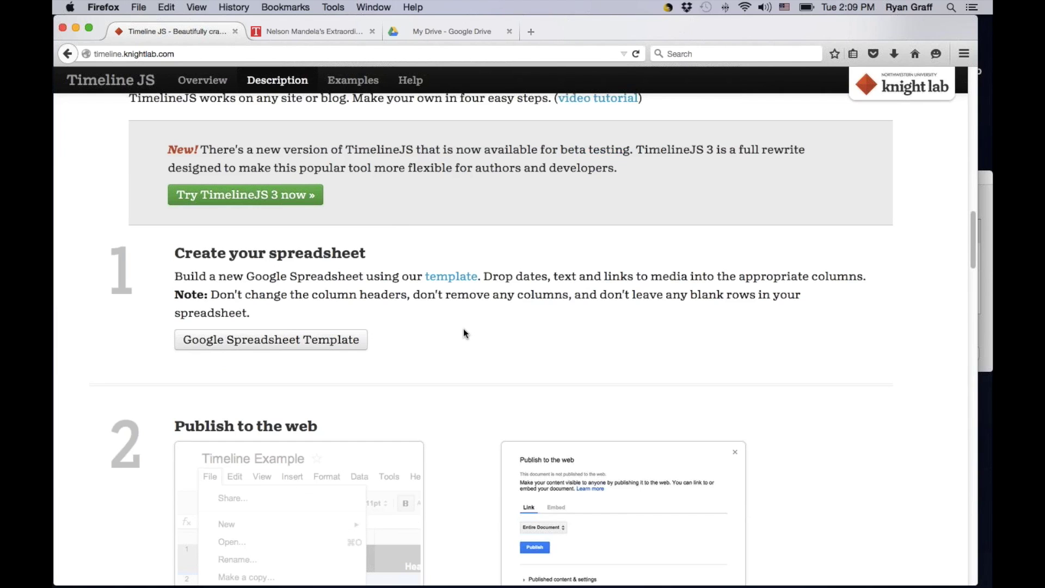
pyautogui.click(319, 341)
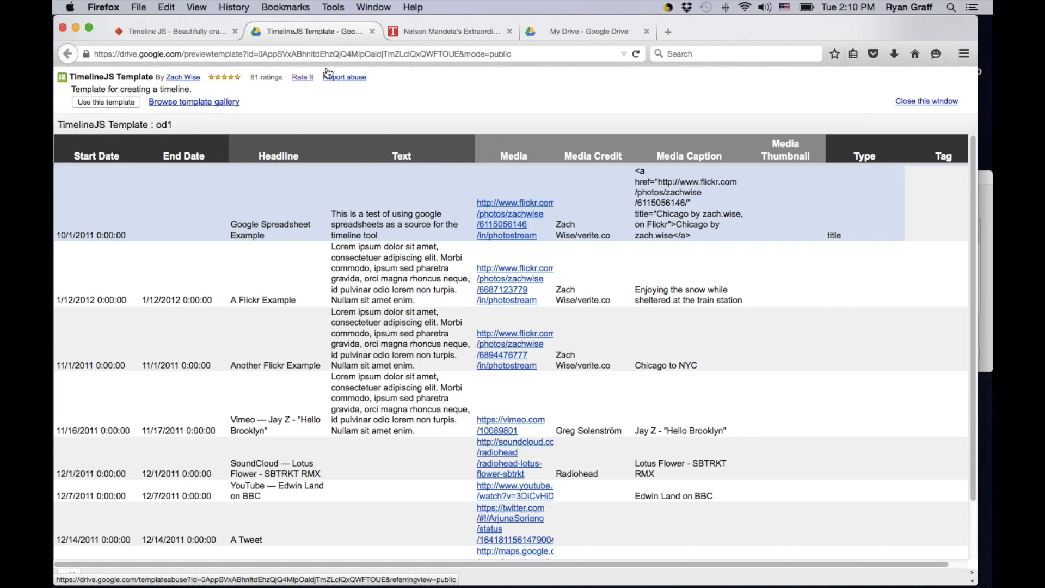
pyautogui.click(110, 103)
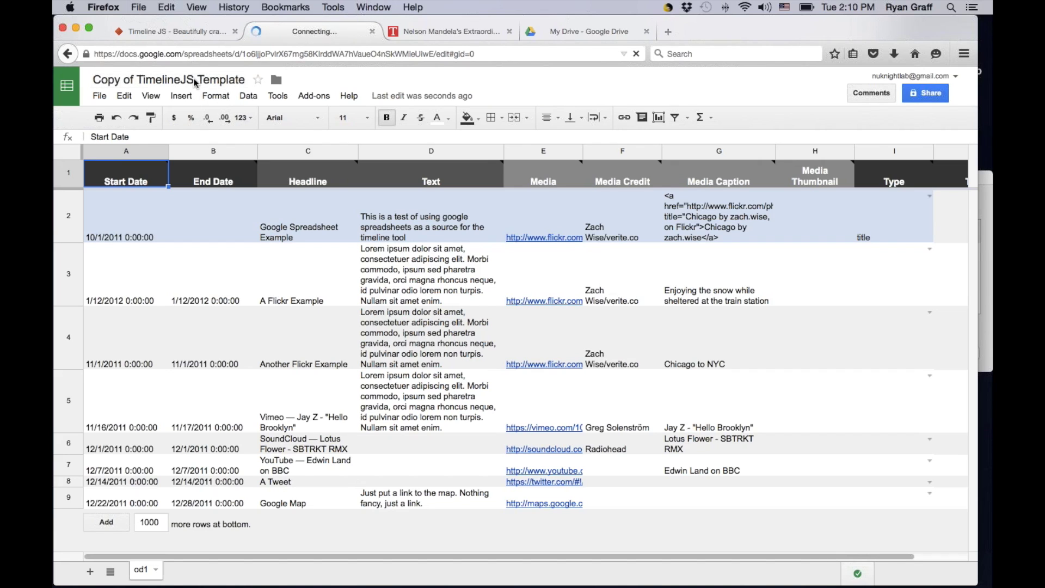
# Rename the copied template spreadsheet as Example for IRE
pyautogui.click(196, 83)
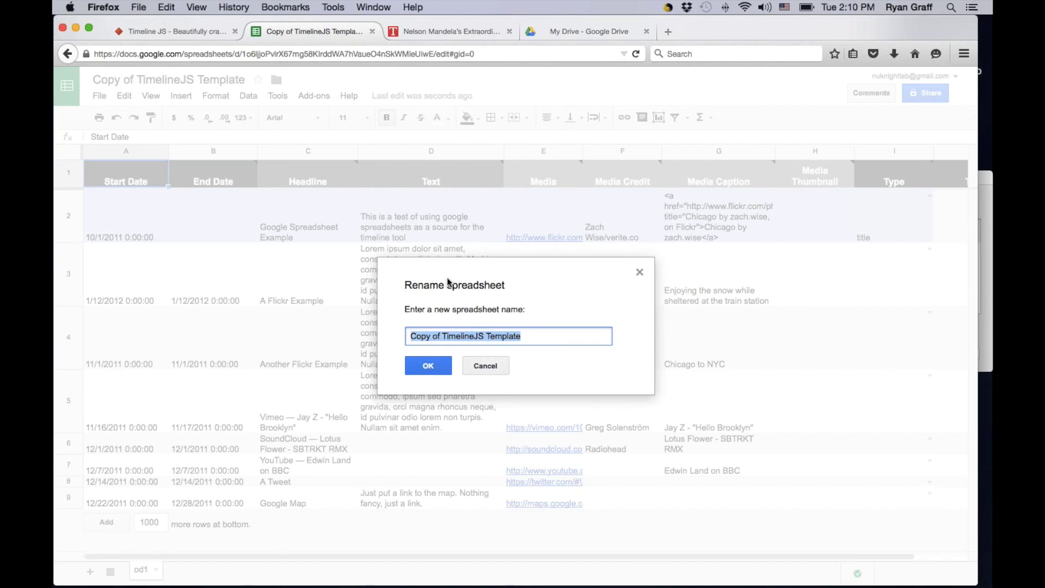
pyautogui.write('Example ')
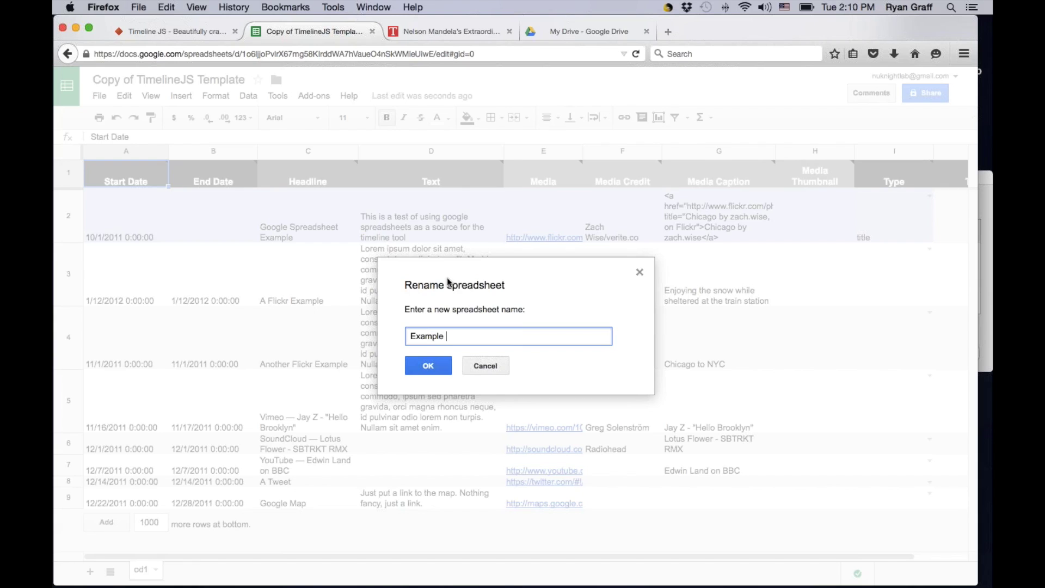
pyautogui.write('for IRE')
pyautogui.press('Return')
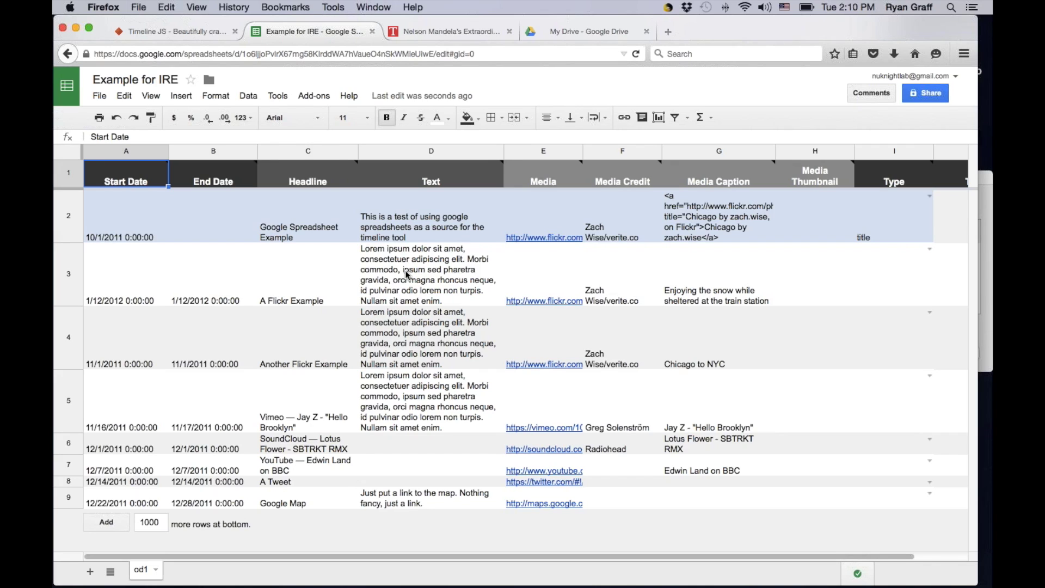
pyautogui.moveTo(225, 175)
pyautogui.moveTo(543, 275)
pyautogui.moveTo(137, 182)
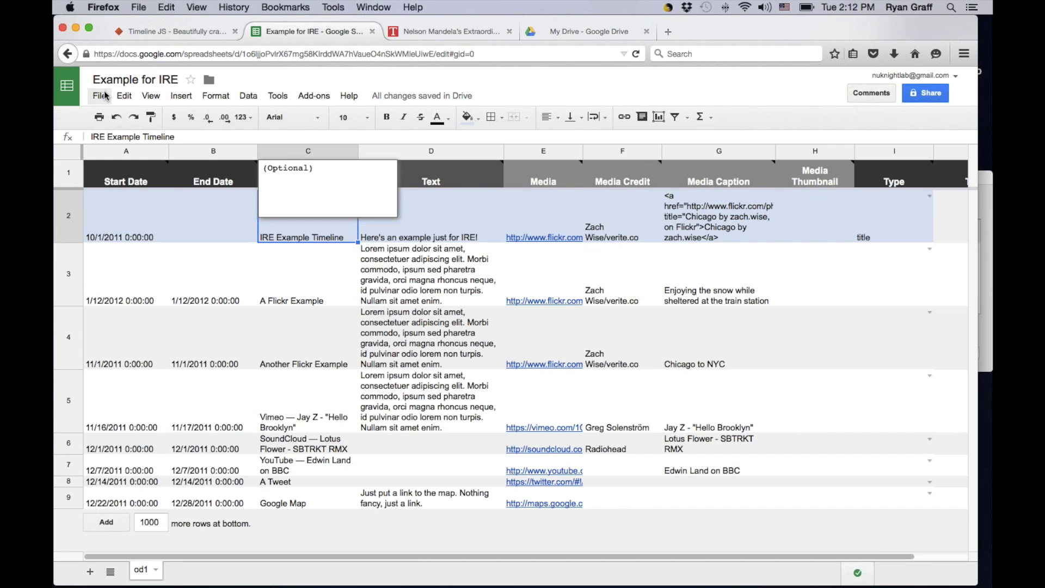
# Publish the entire spreadsheet to the web as a web page and copy its published link
pyautogui.click(106, 97)
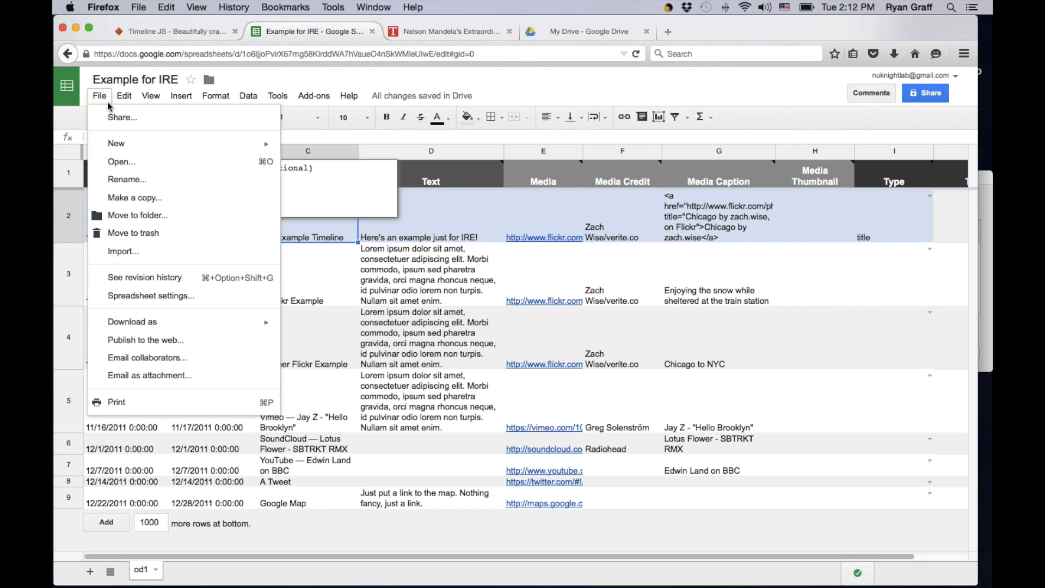
pyautogui.click(127, 341)
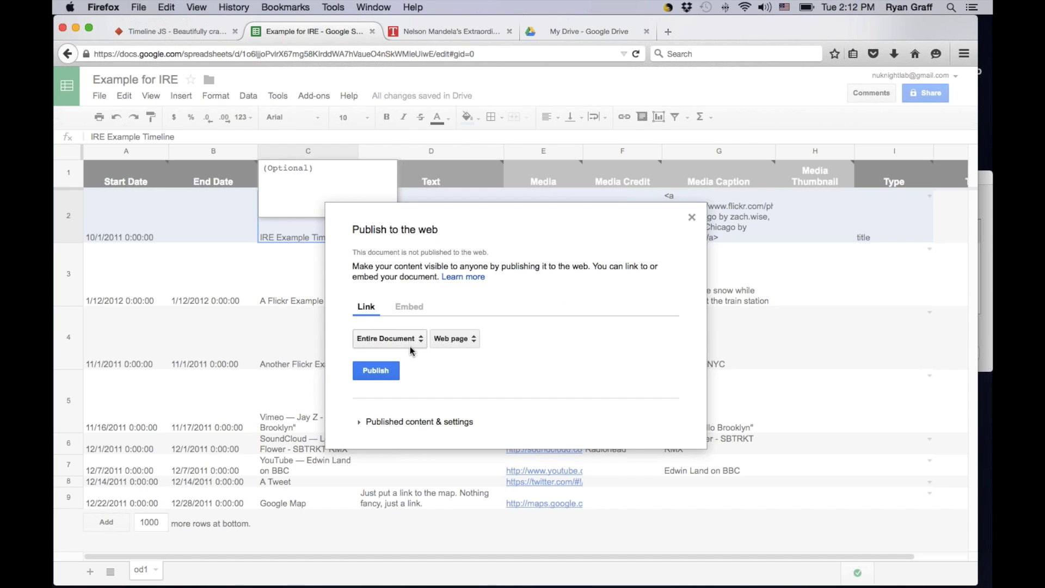
pyautogui.click(376, 370)
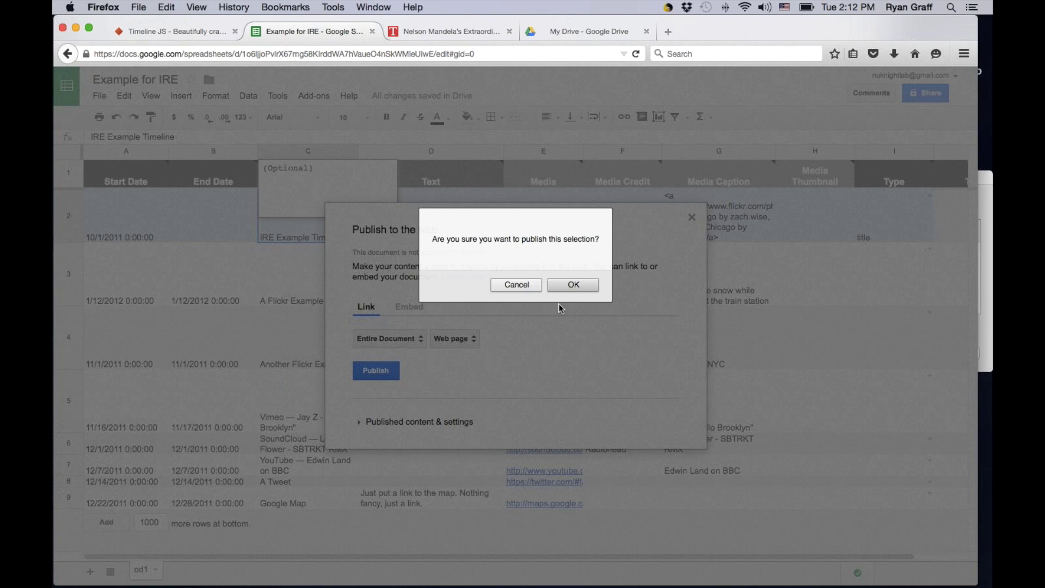
pyautogui.click(575, 284)
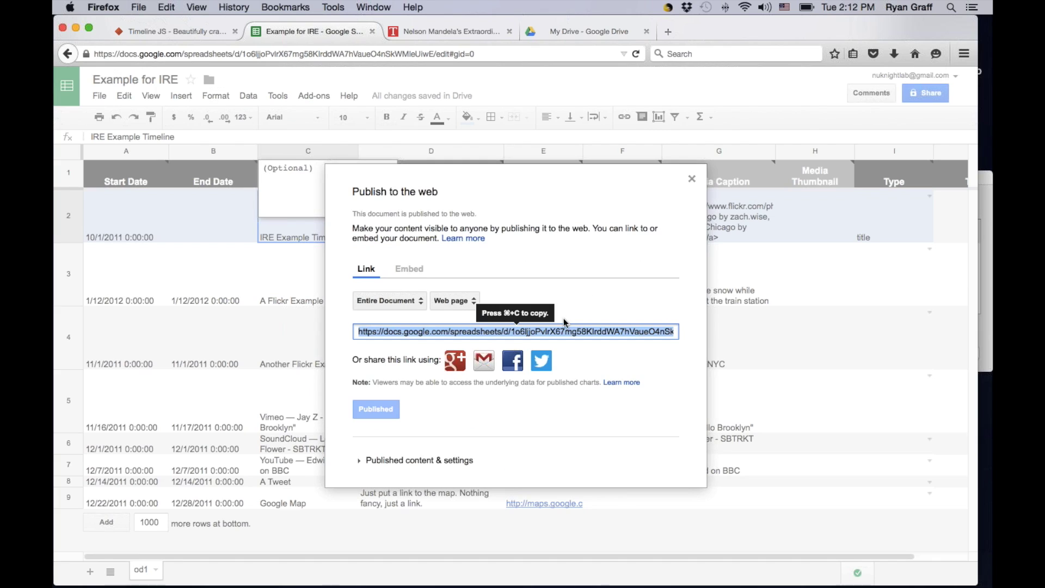
pyautogui.rightClick(438, 334)
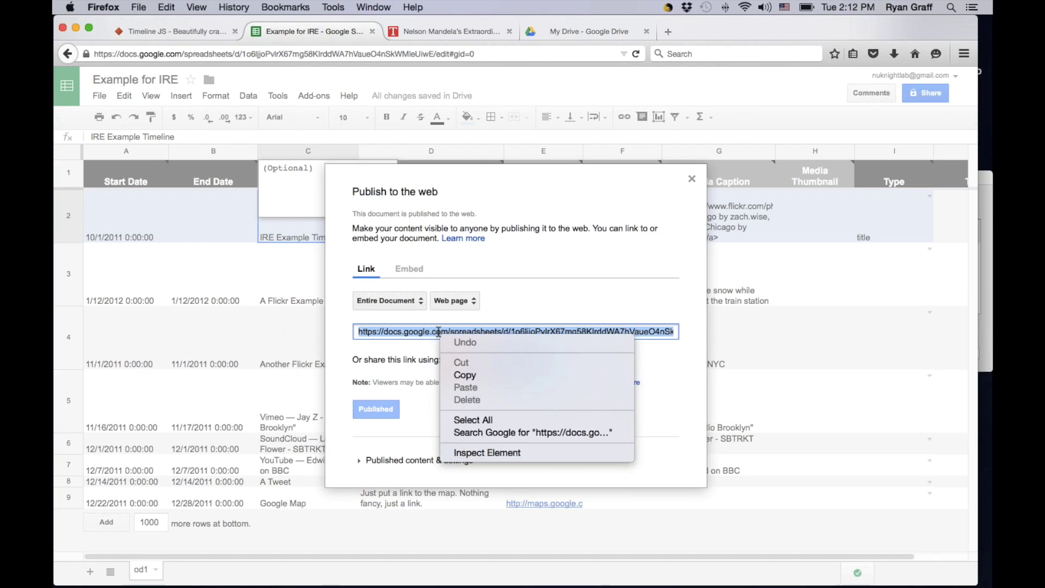
pyautogui.click(464, 375)
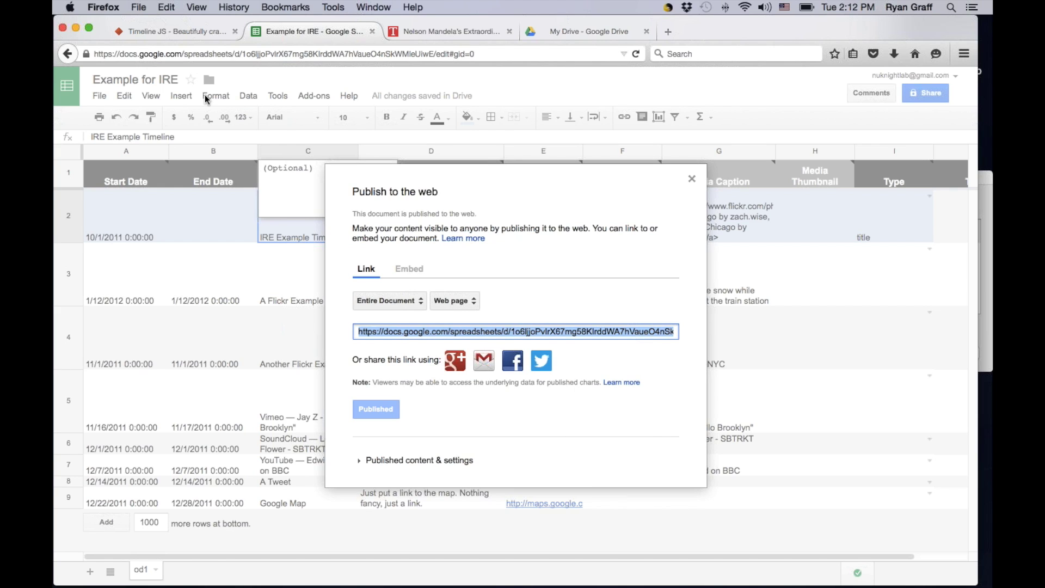
# Return to the Timeline JS page and paste the published link as the Google Spreadsheet URL in the generator
pyautogui.hotkey('ctrl', 'shift', 'Tab')
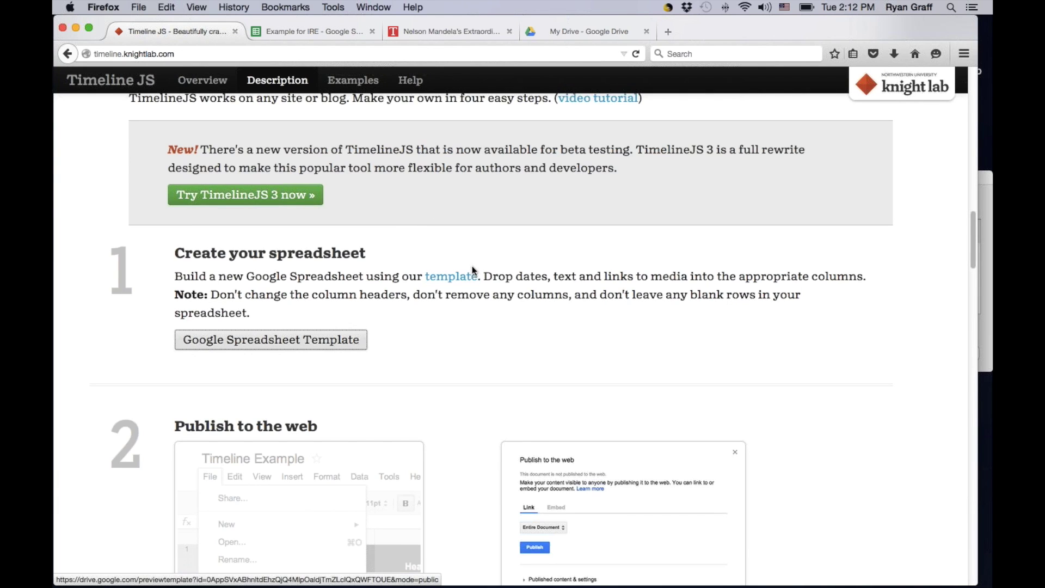
pyautogui.scroll(-10, 483, 259)
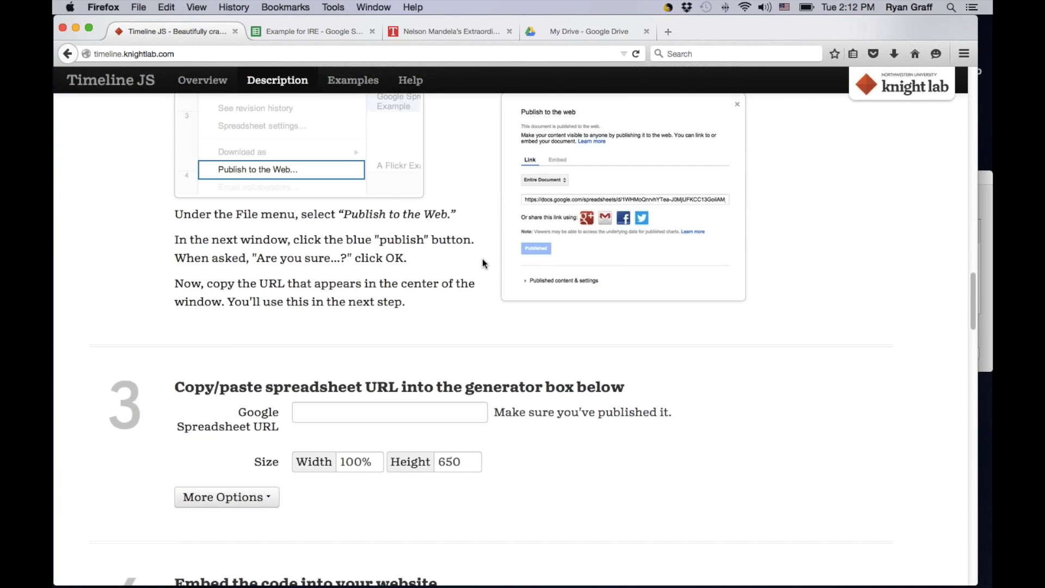
pyautogui.scroll(-3, 483, 259)
pyautogui.click(389, 288)
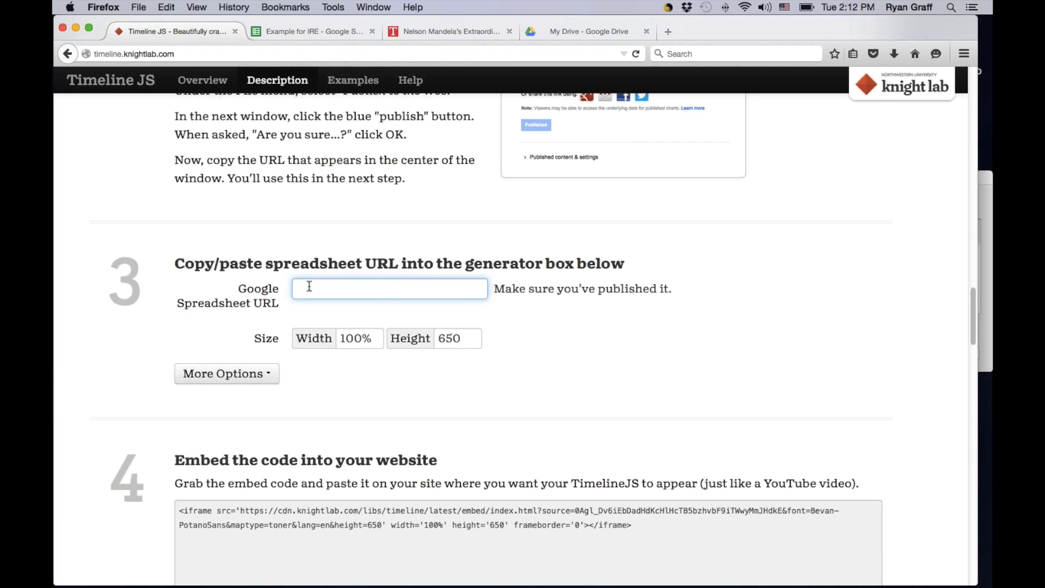
pyautogui.press('super+v')
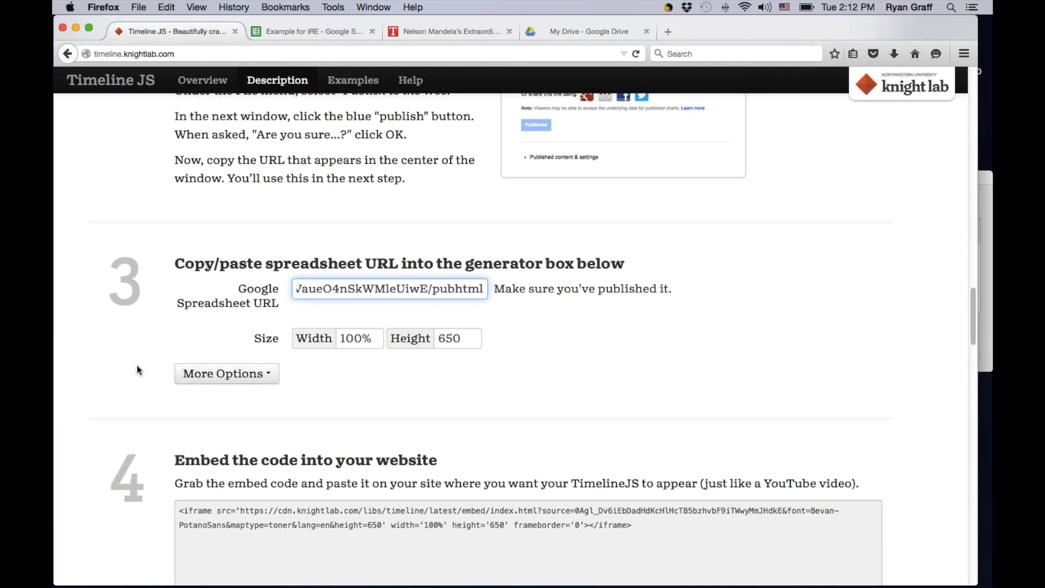
# Generate a preview of the timeline from the embed section and bring it into view
pyautogui.scroll(-1, 136, 368)
pyautogui.scroll(-6, 207, 298)
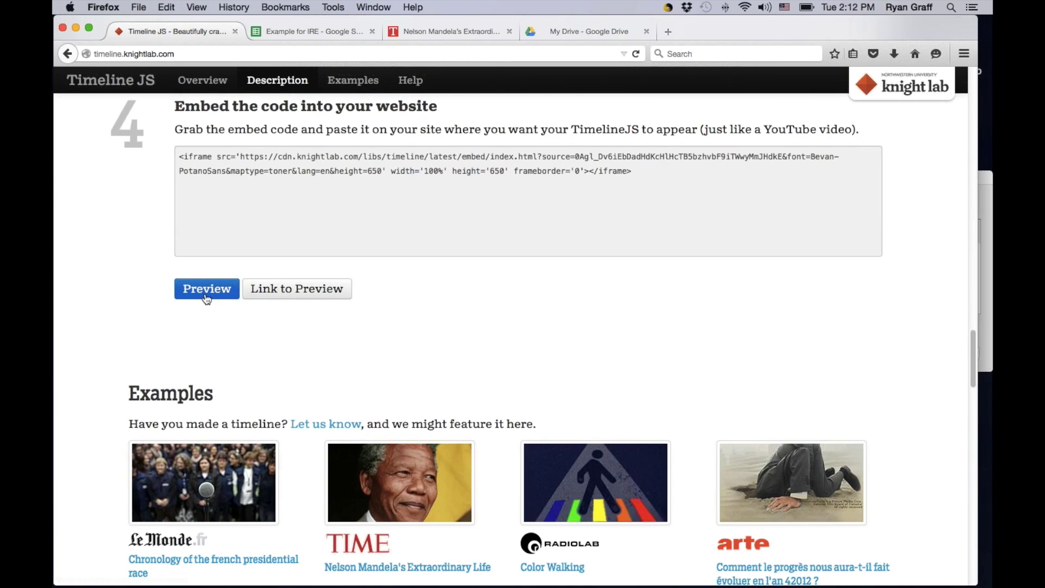
pyautogui.click(206, 288)
pyautogui.scroll(-4, 197, 282)
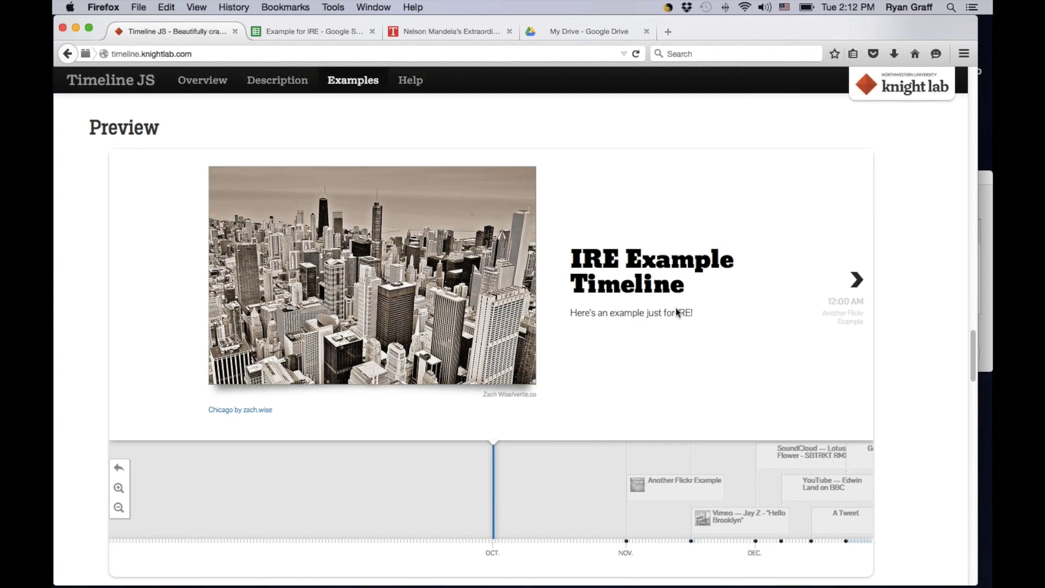
# Page forward through the previewed timeline from the title slide to the Google Map slide
pyautogui.click(857, 279)
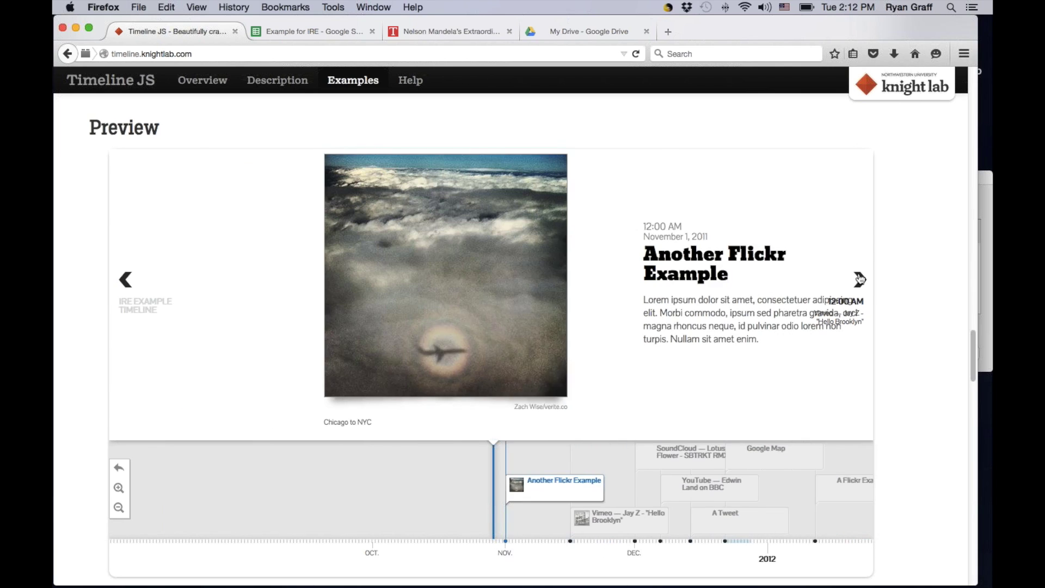
pyautogui.click(859, 279)
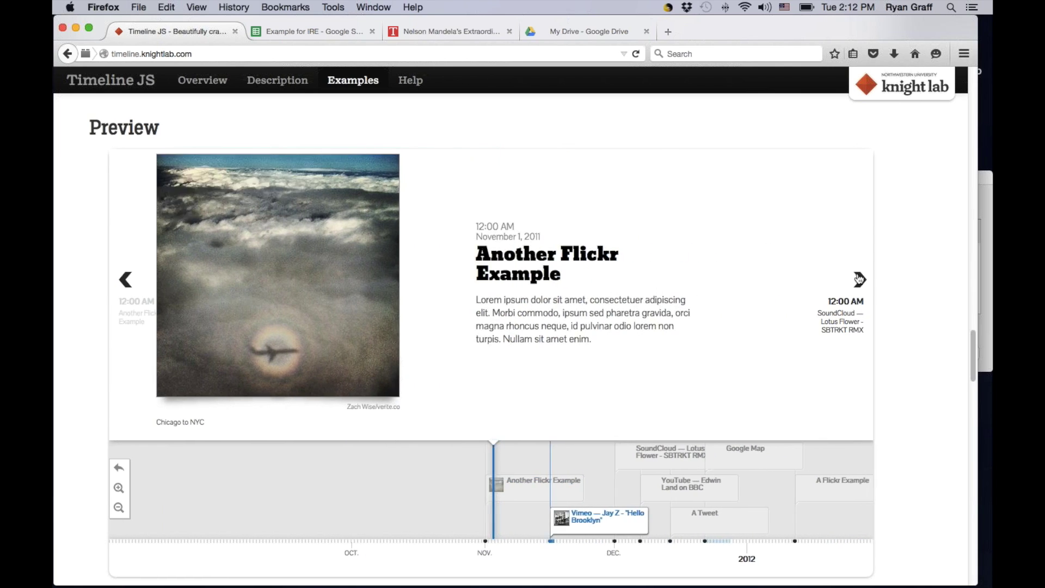
pyautogui.click(859, 279)
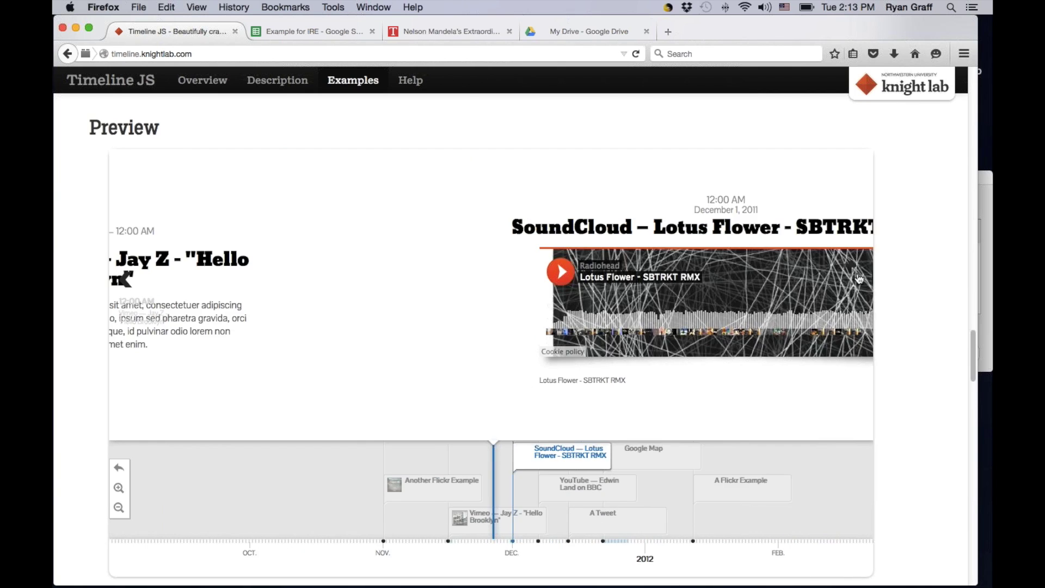
pyautogui.click(859, 279)
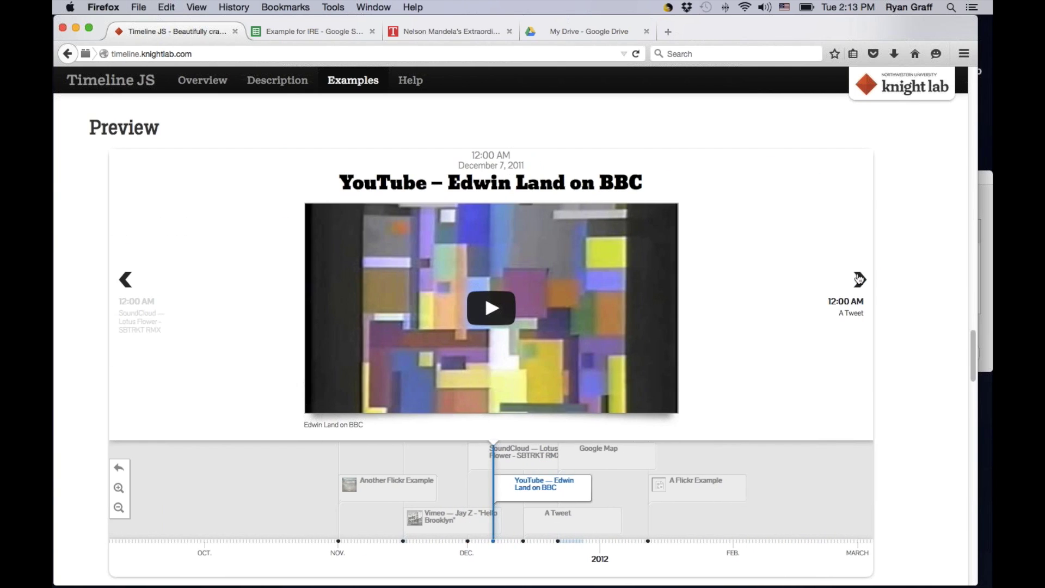
pyautogui.click(859, 279)
pyautogui.click(859, 279)
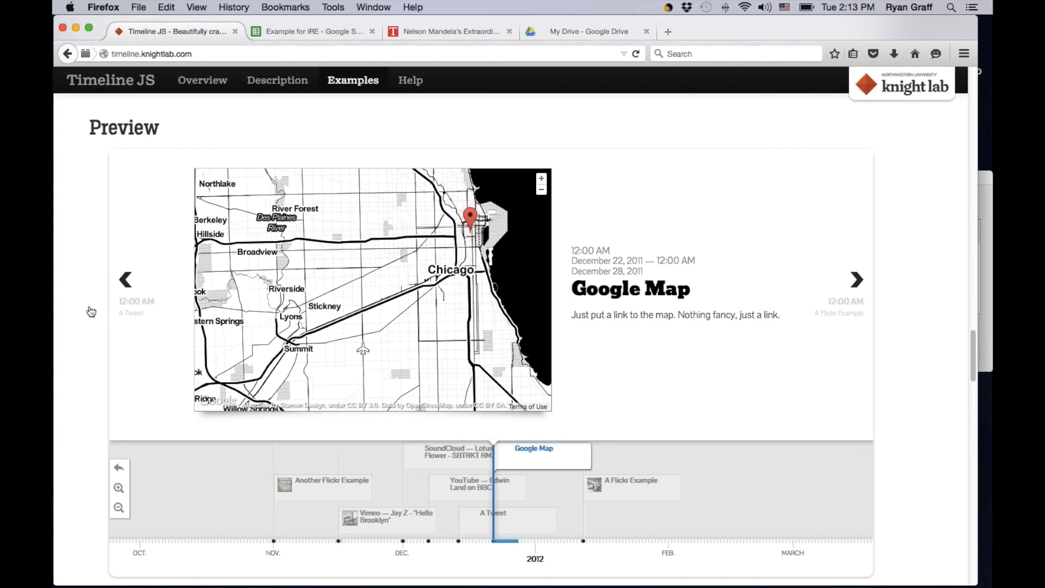
# Copy the complete iframe embed code from the Embed the code into your website section
pyautogui.scroll(10, 275, 270)
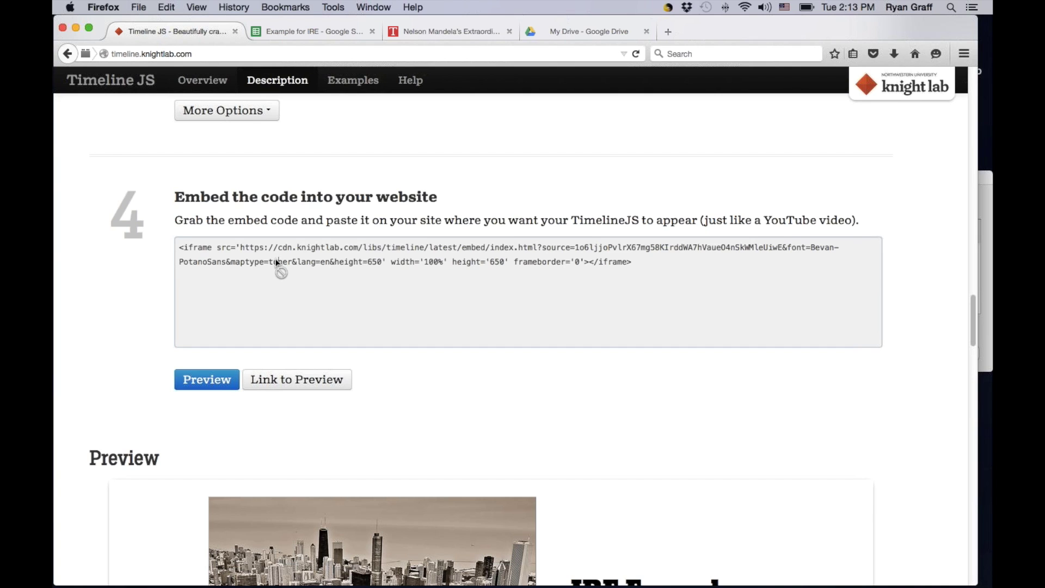
pyautogui.click(276, 262)
pyautogui.rightClick(277, 263)
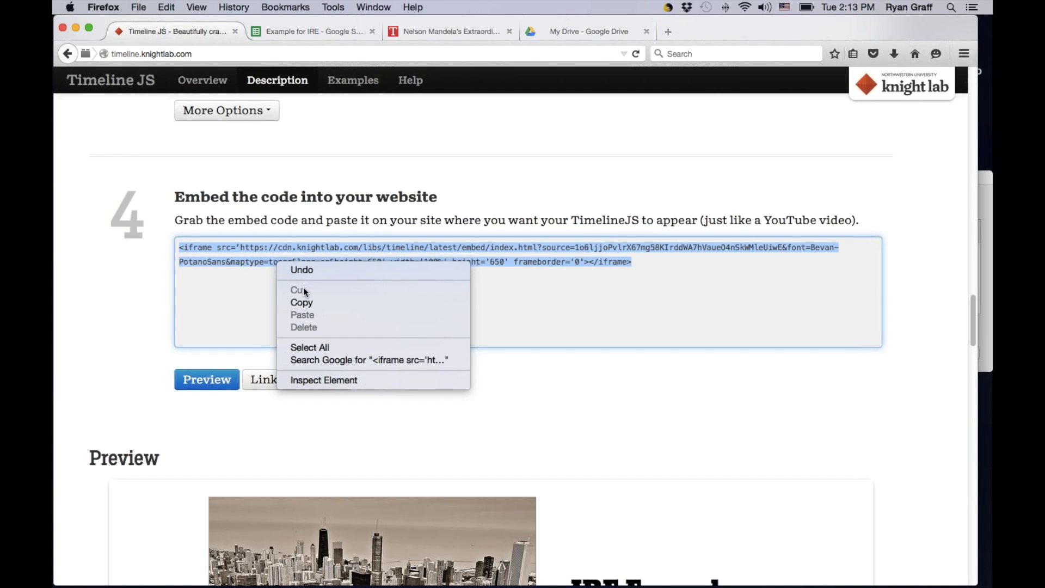
pyautogui.click(302, 302)
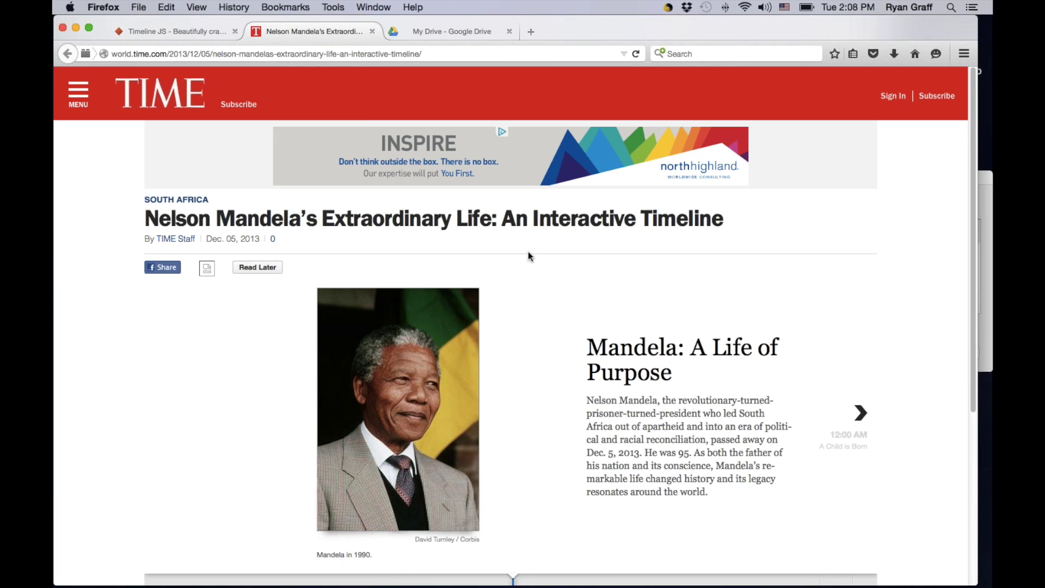
# Examine TIME's interactive Nelson Mandela timeline, paging forward from the title slide through its first life events
pyautogui.scroll(-2, 529, 252)
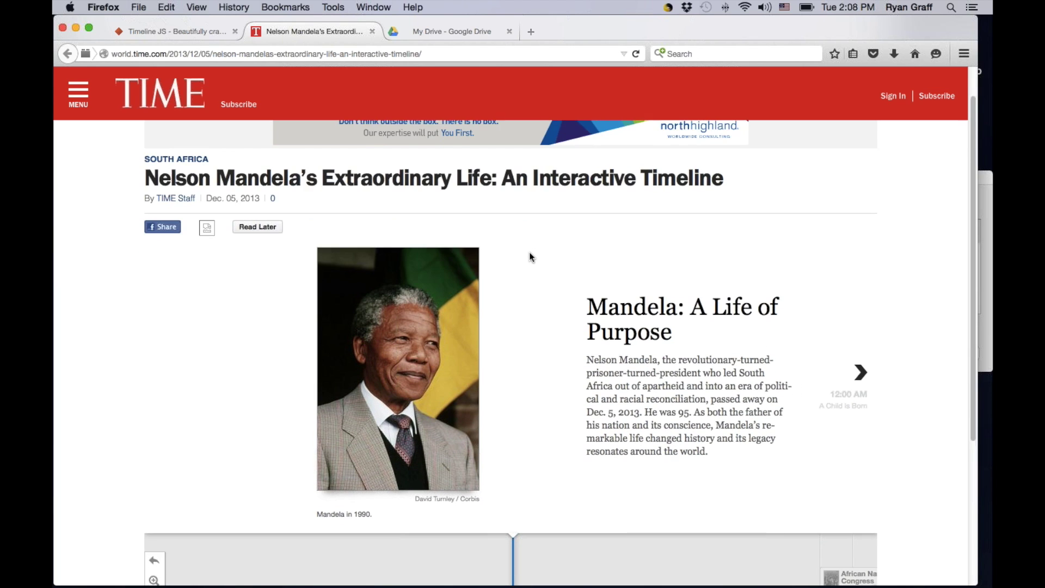
pyautogui.scroll(-1, 529, 253)
pyautogui.scroll(-3, 531, 253)
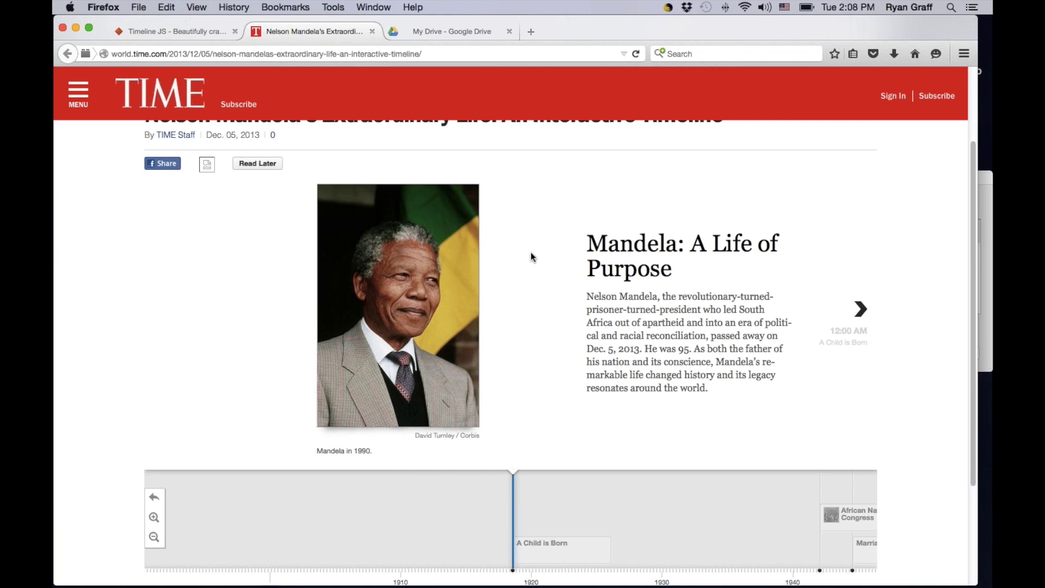
pyautogui.scroll(-2, 531, 252)
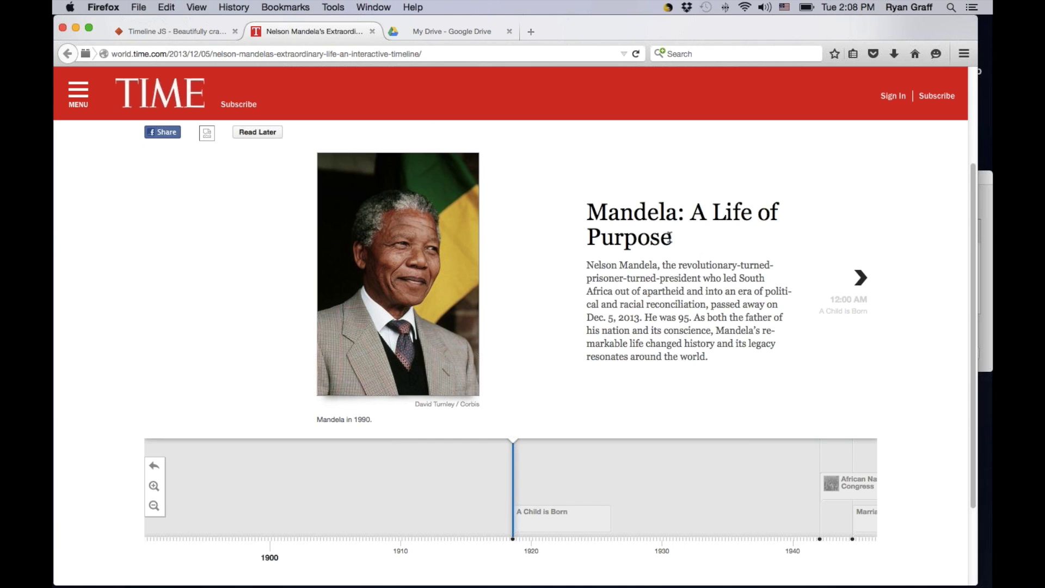
pyautogui.click(849, 288)
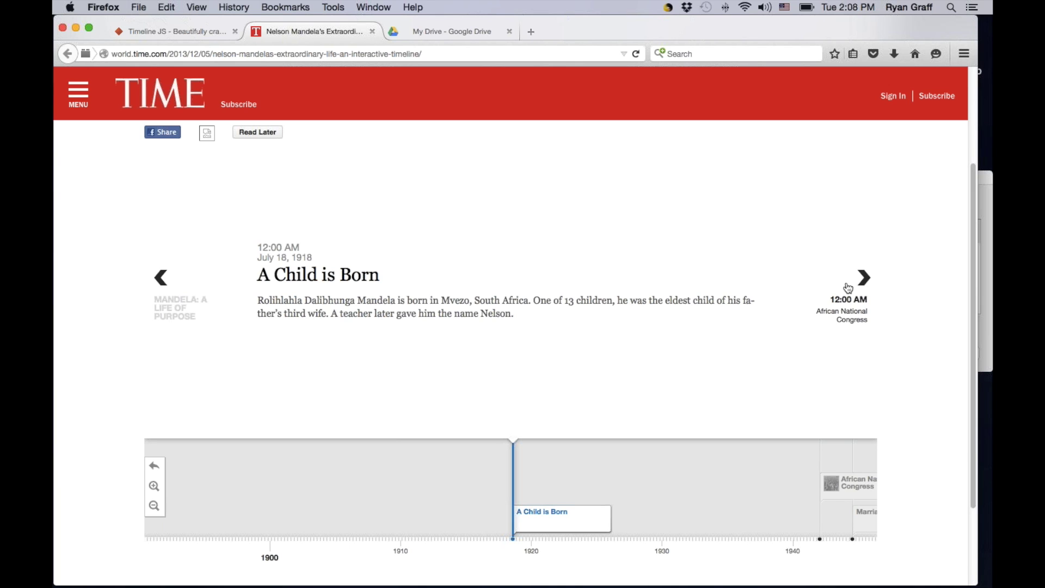
pyautogui.click(848, 288)
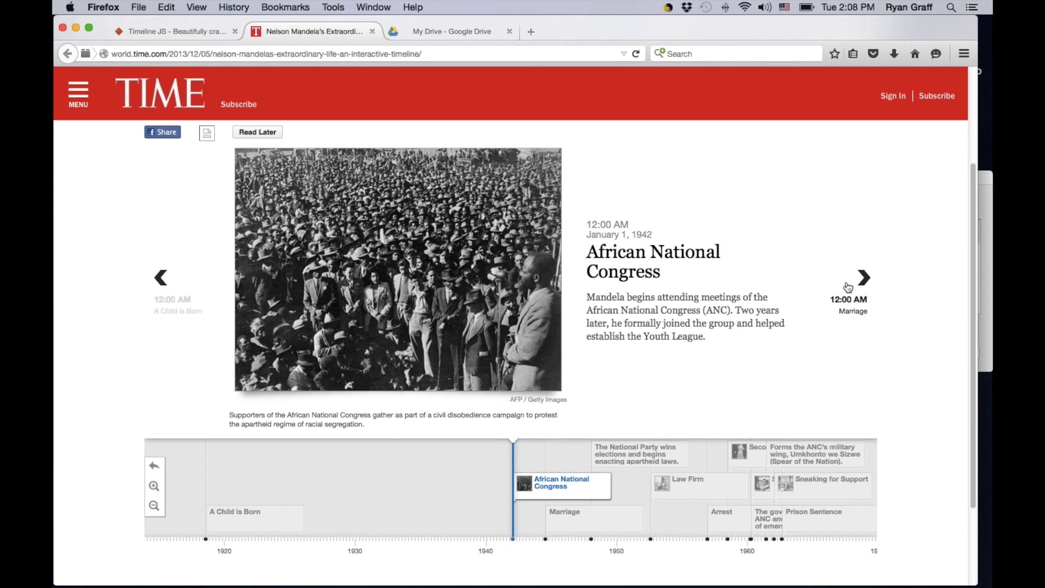
pyautogui.click(848, 287)
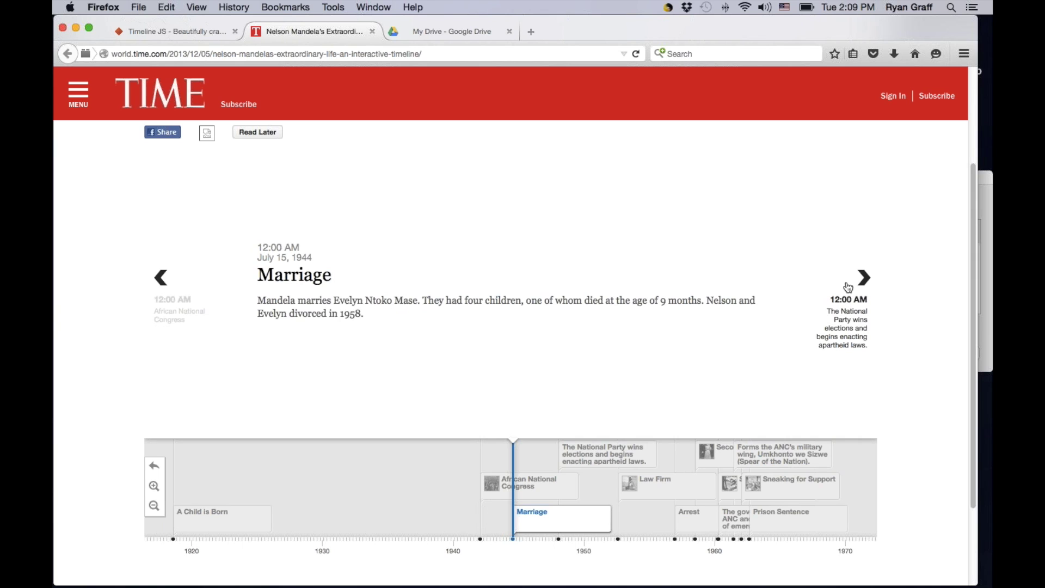
pyautogui.click(848, 287)
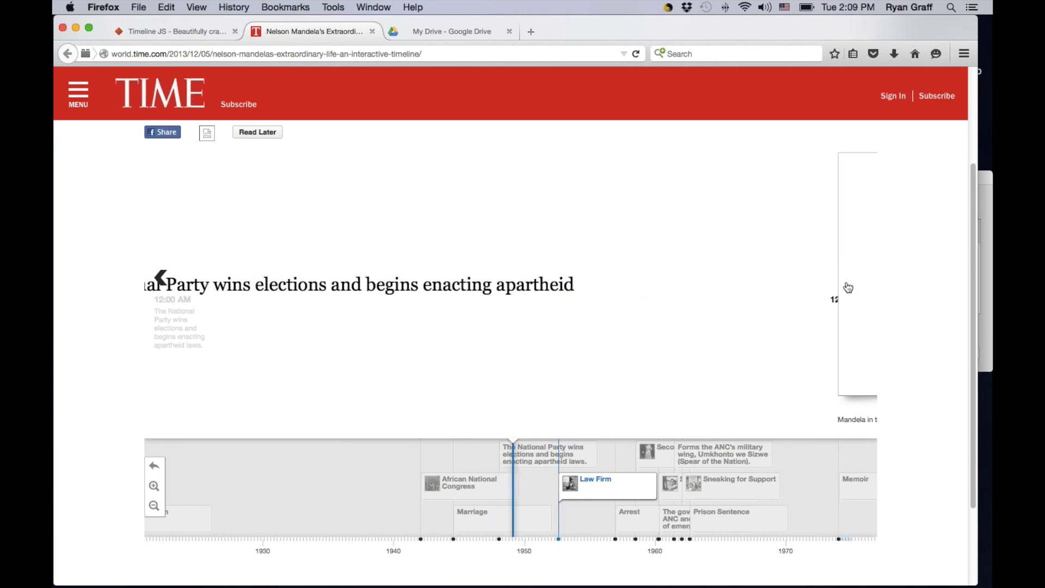